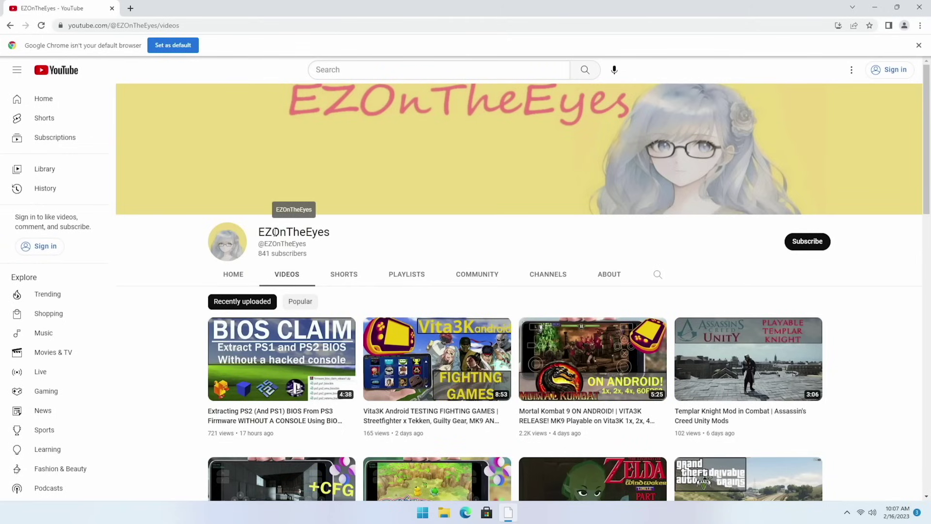
Acknowledge the No Piracy notice on the RPCS3 site and bring up the PS3 system software page
mouse_move(233, 428)
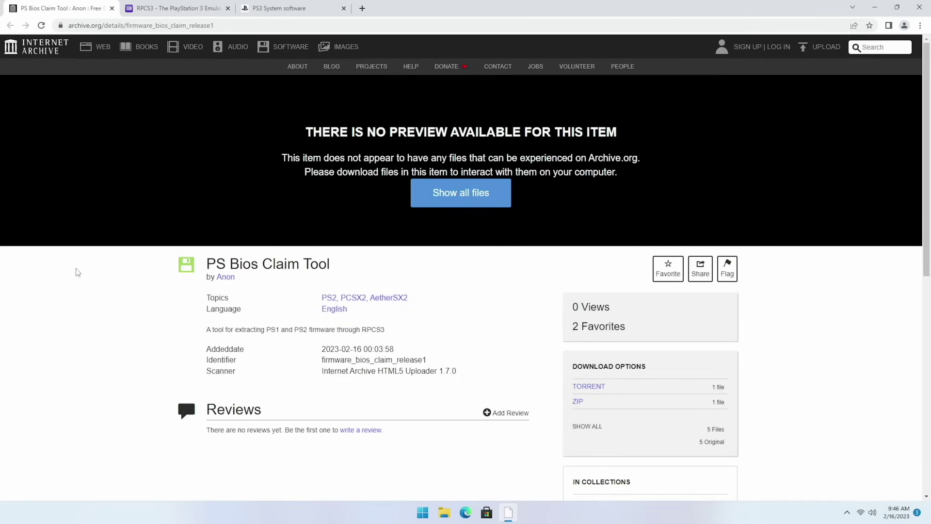
click(194, 8)
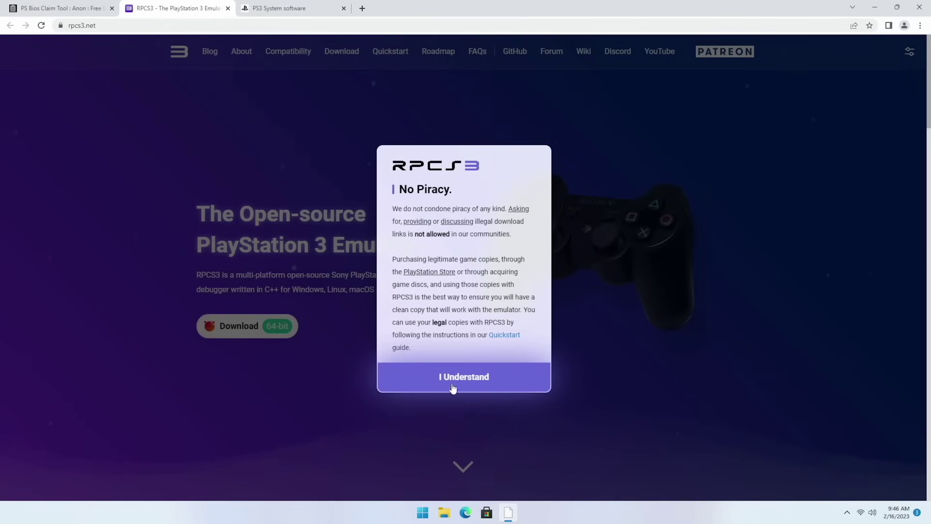
click(453, 377)
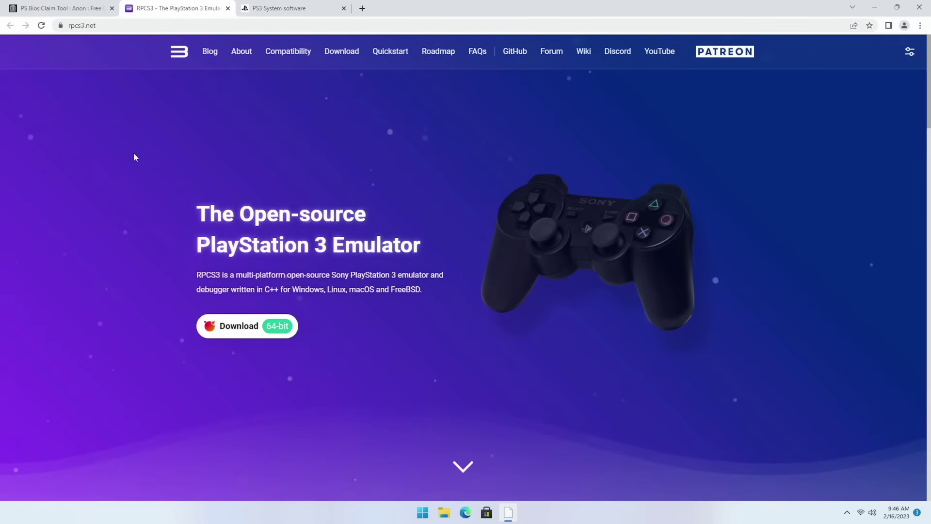
click(279, 13)
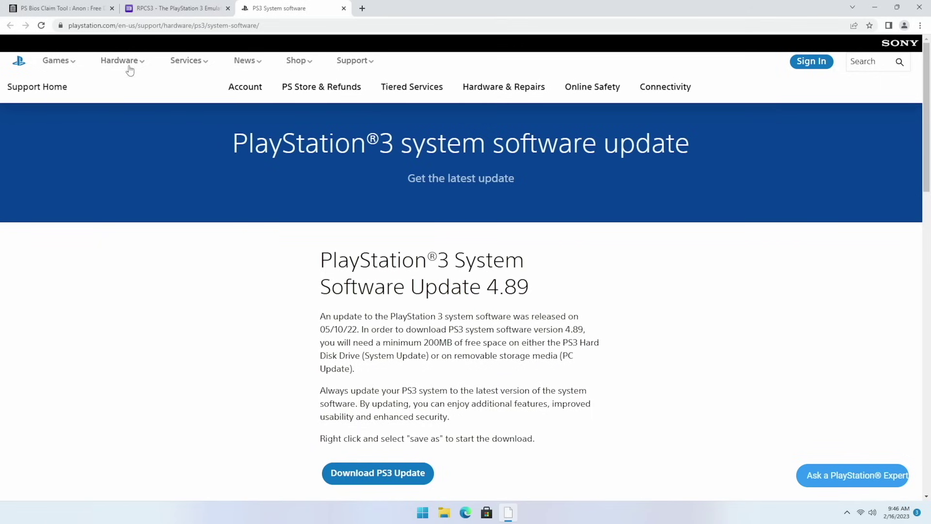
Download the PS Bios Claim Tool as a ZIP from the Internet Archive and the latest Windows build of RPCS3
click(77, 9)
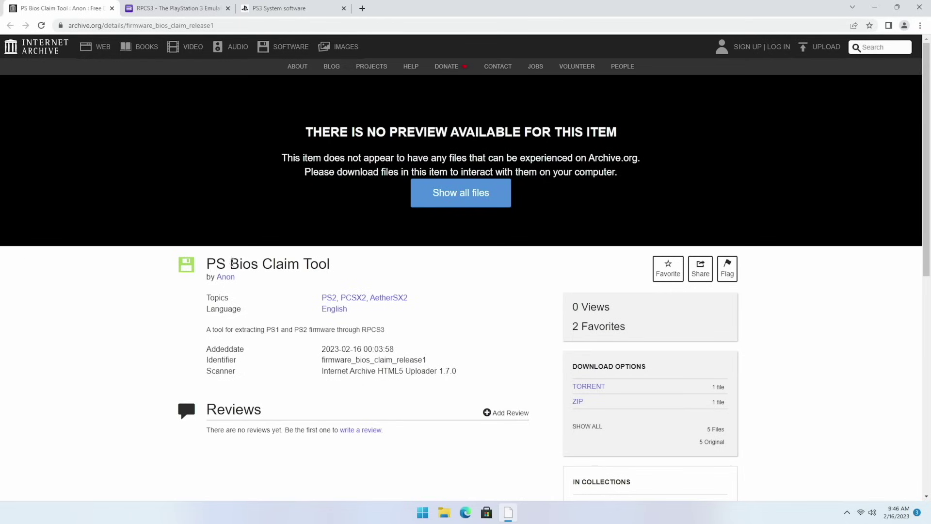
click(577, 403)
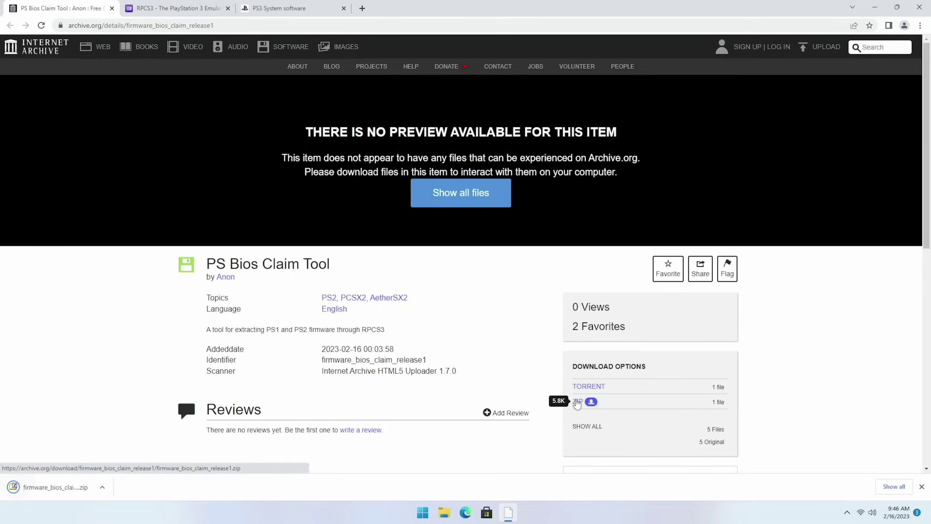
key(ctrl+Tab)
click(342, 51)
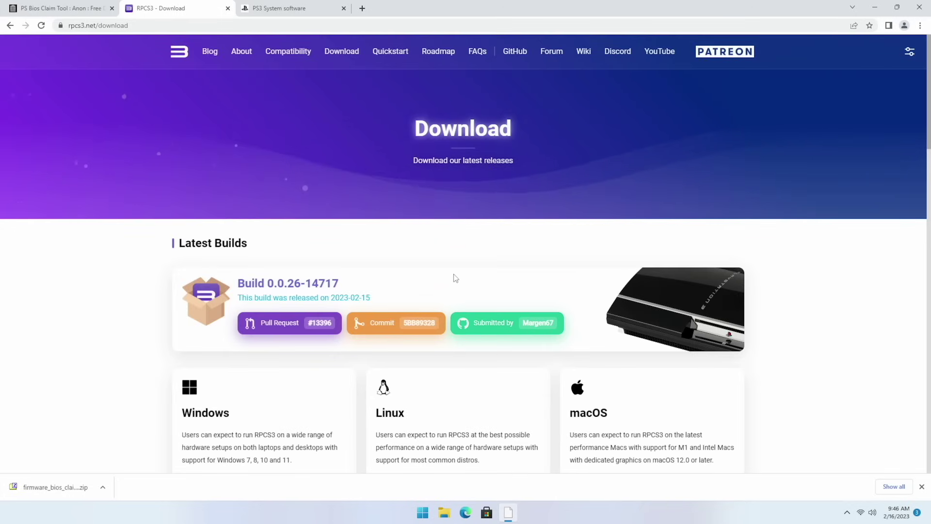
scroll(160, 318, down, 4)
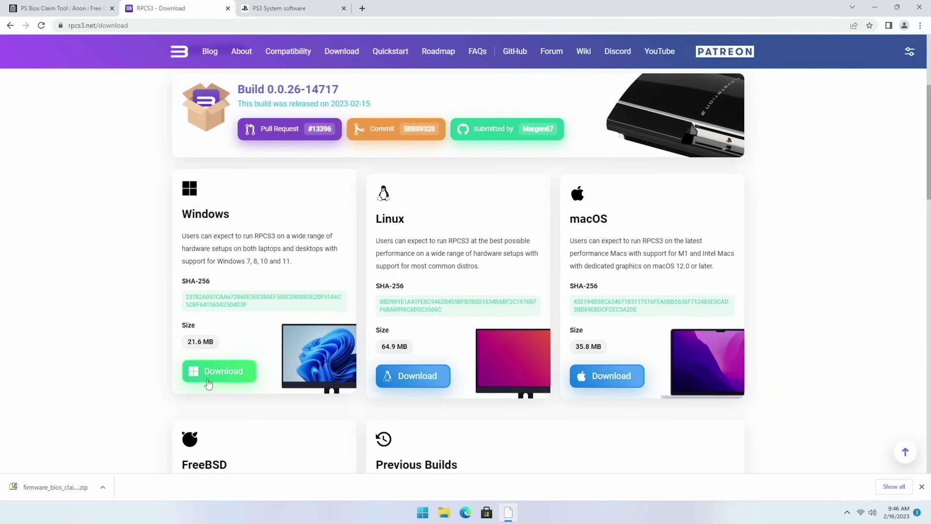
click(216, 377)
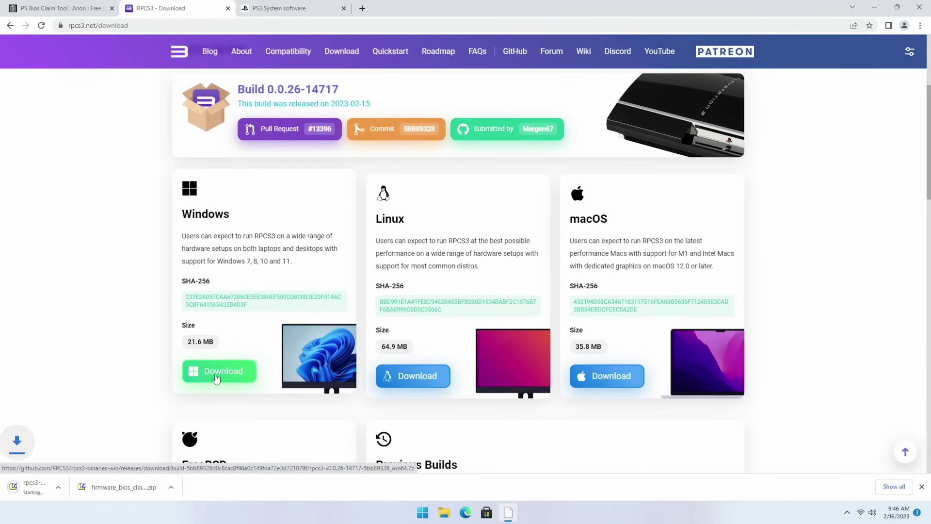
Save the PS3 update file PS3UPDAT.PUP from the PlayStation support page and keep it despite the browser's download block
key(ctrl+Tab)
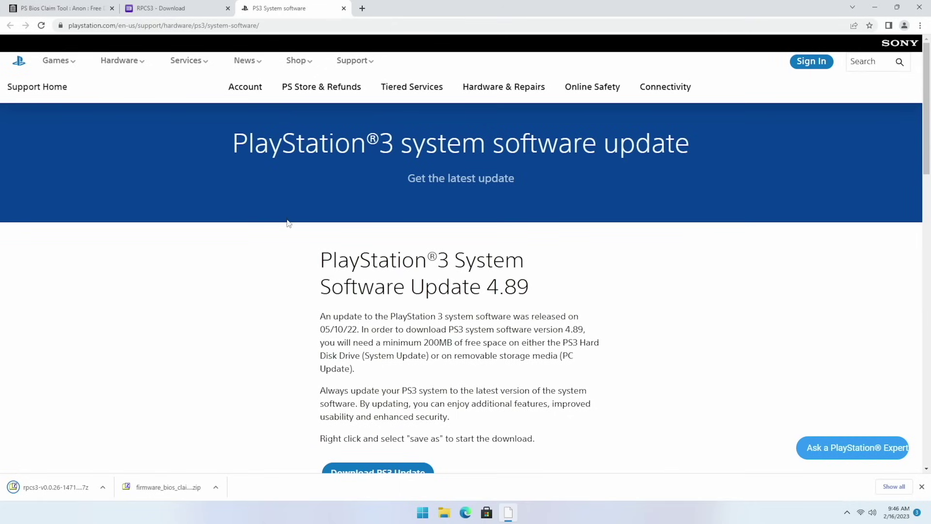
scroll(269, 292, down, 3)
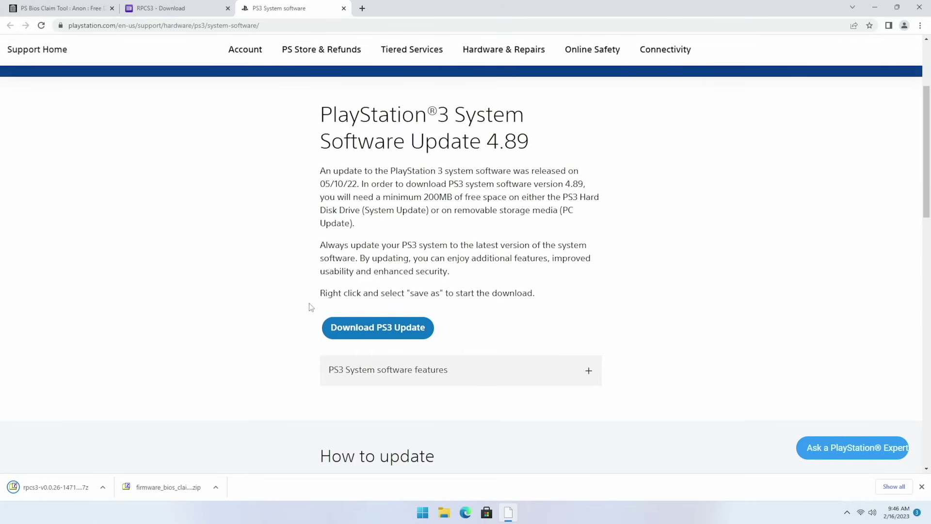
right_click(352, 329)
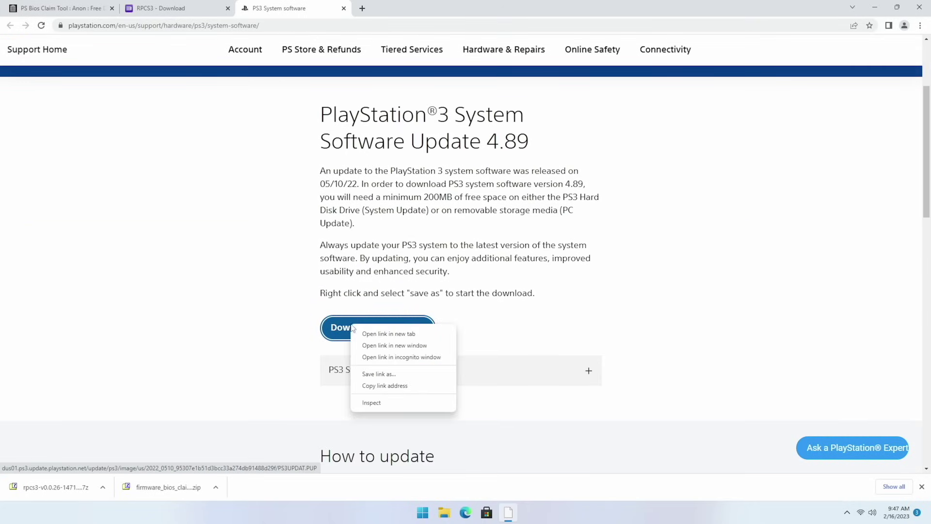
click(380, 376)
click(383, 246)
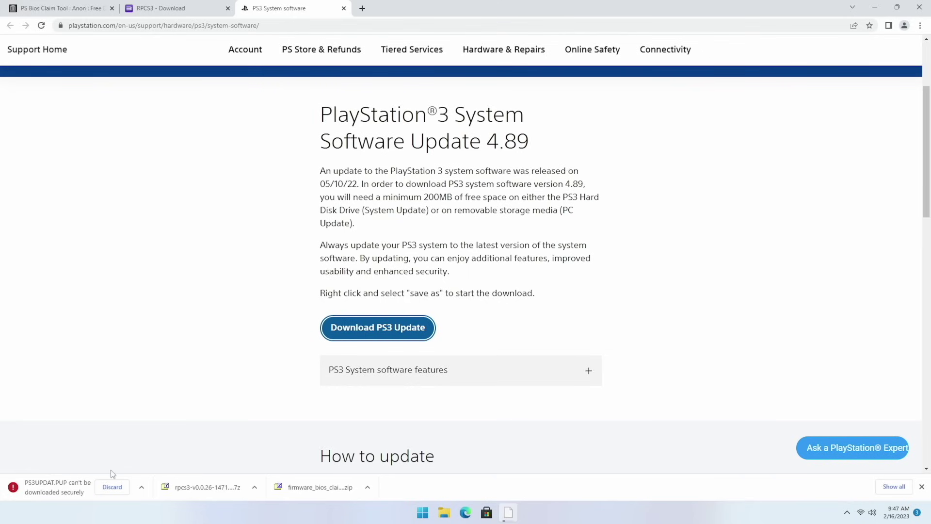
click(141, 487)
click(151, 452)
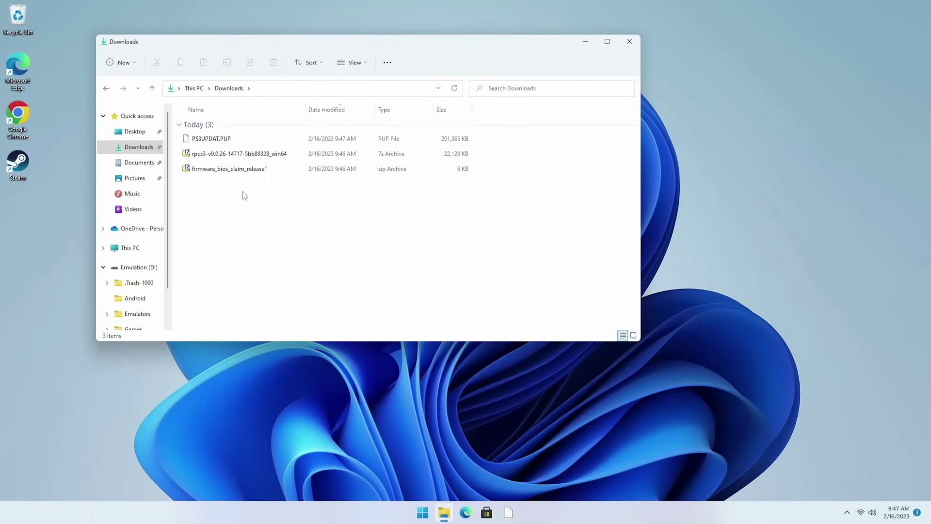
Extract the firmware_bios_claim_release1 zip archive into its own folder in Downloads
click(241, 170)
right_click(241, 170)
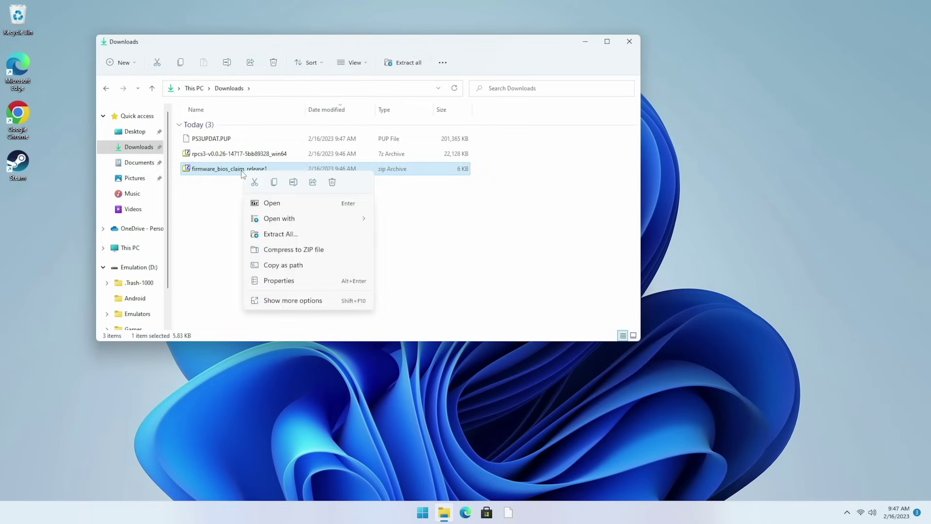
click(281, 236)
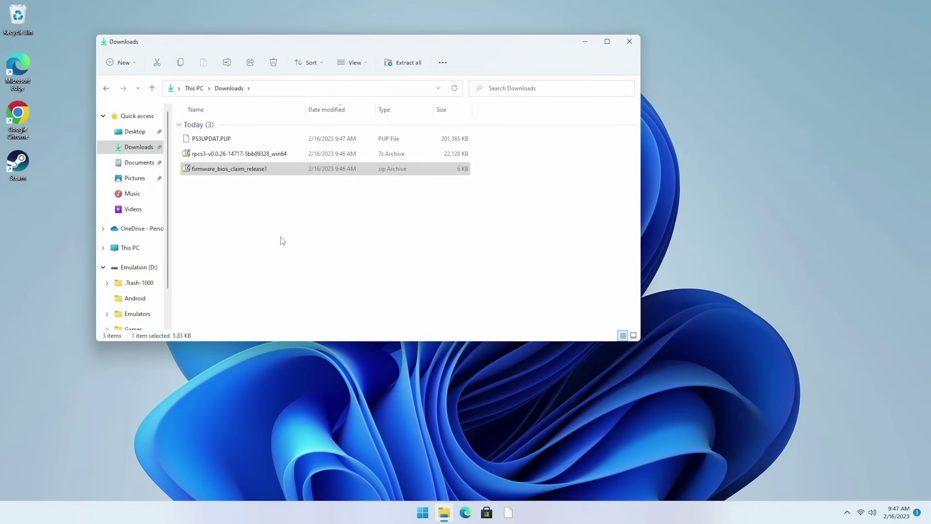
click(559, 346)
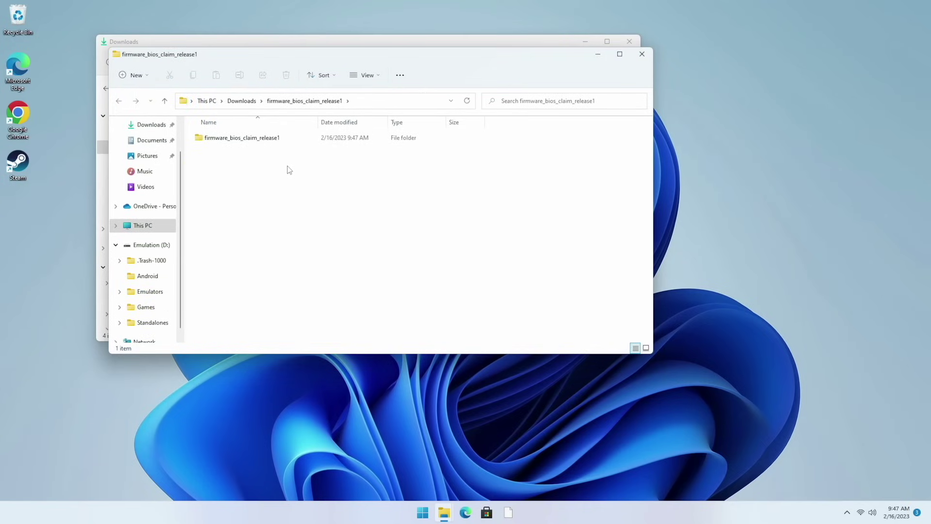
Open the windows subfolder of the extracted BIOS claim tool and move its window clear of the Downloads window
double_click(263, 142)
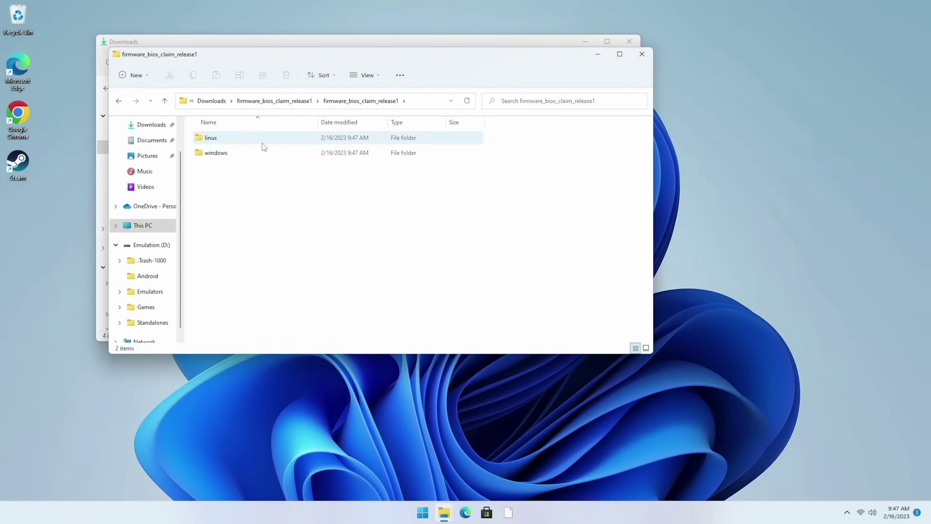
double_click(216, 154)
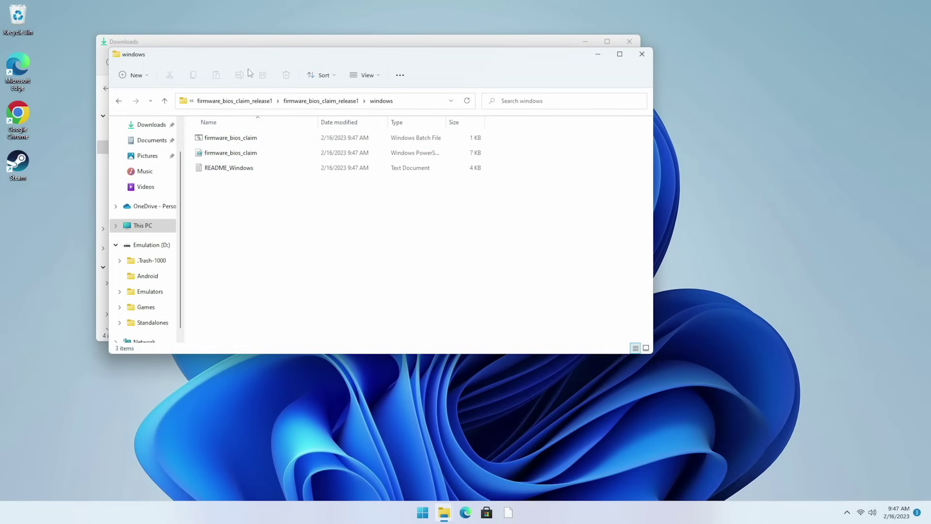
drag(248, 57, 502, 165)
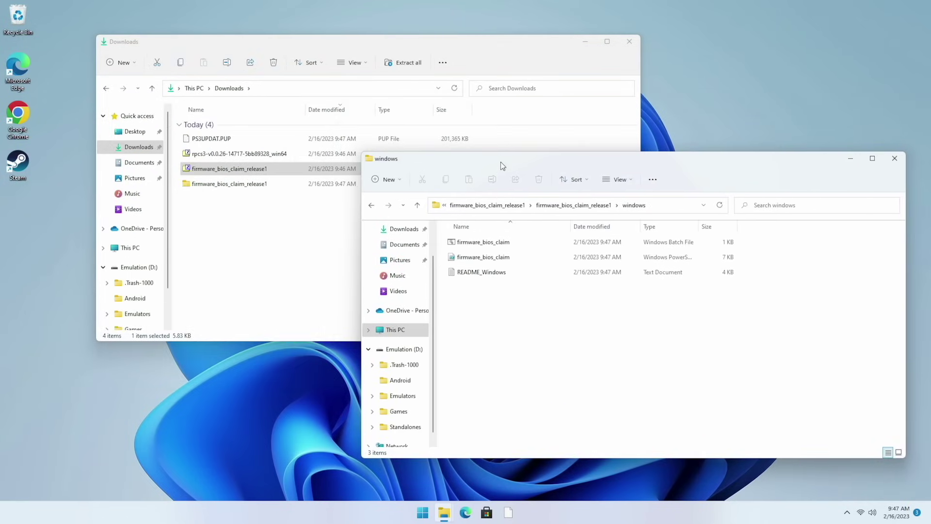
Extract the rpcs3-v0.0.26-14717 win64 archive into its own folder in Downloads using 7-Zip
click(261, 223)
right_click(242, 154)
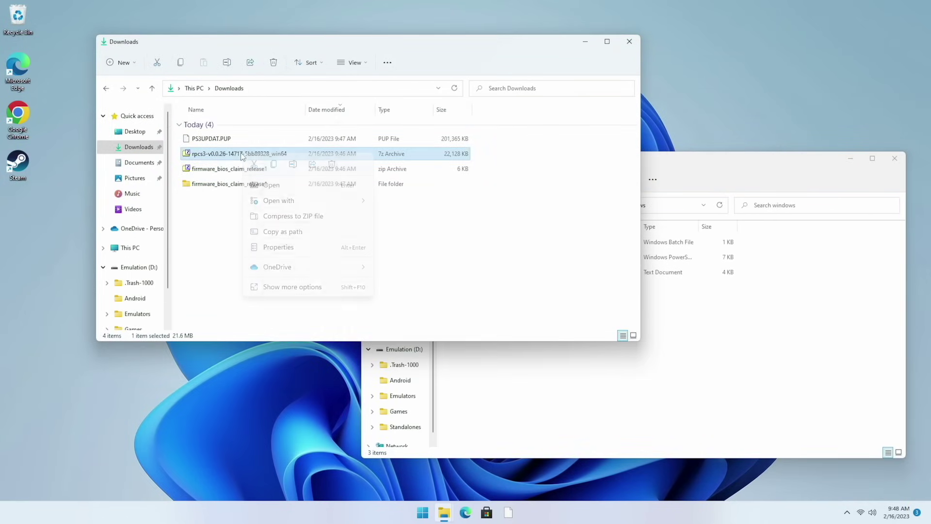
click(294, 287)
mouse_move(322, 315)
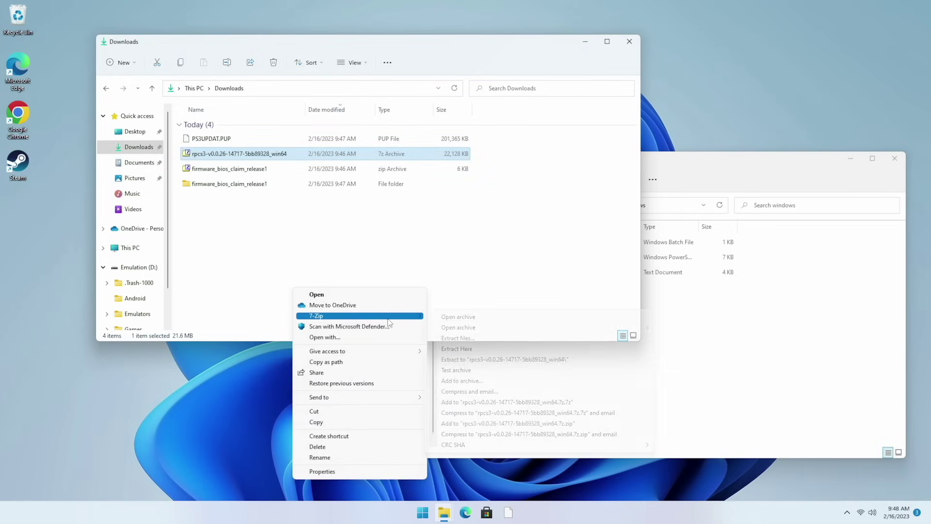
click(452, 360)
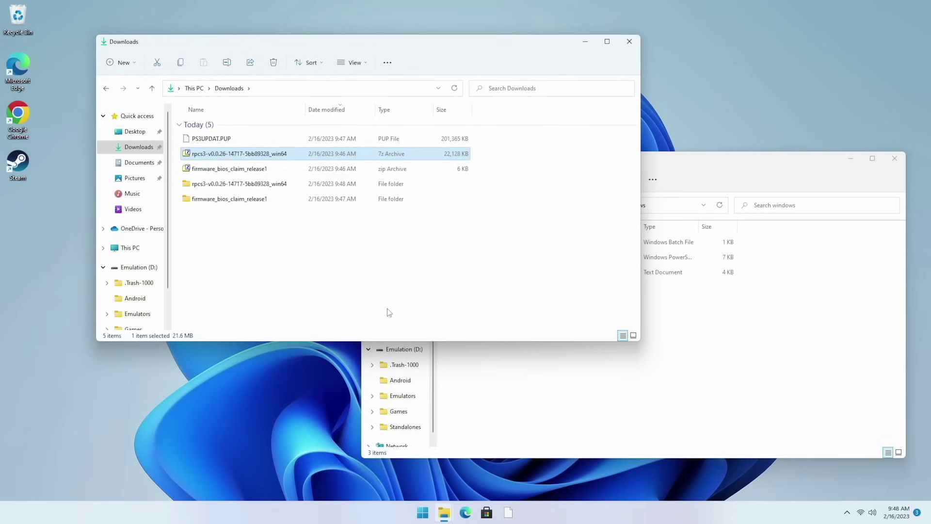
Launch rpcs3 from its extracted folder and accept the welcome dialog, marking the Quickstart guide as read and not showing it again
double_click(250, 186)
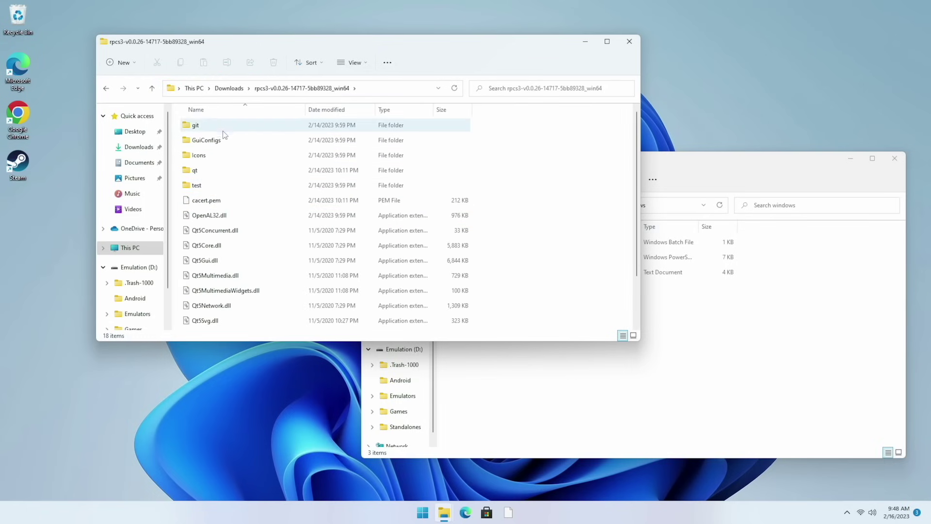
scroll(240, 242, down, 2)
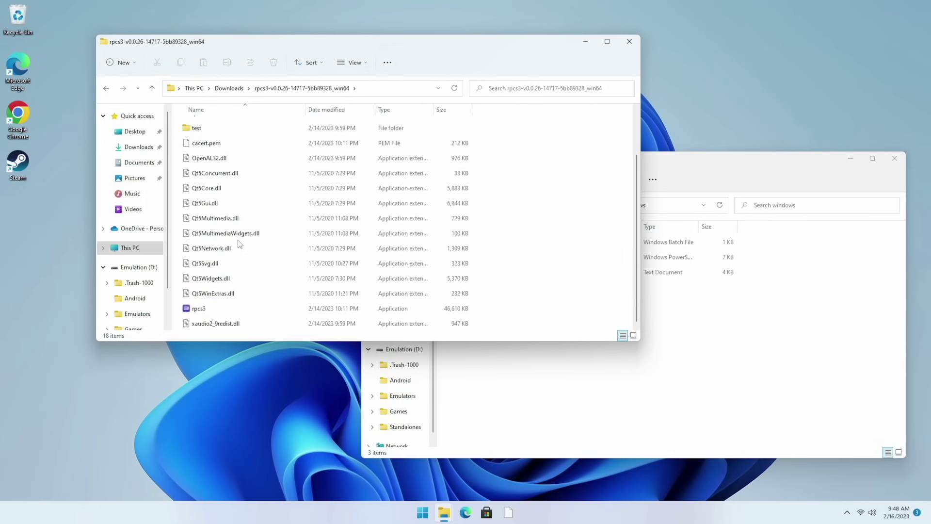
double_click(199, 309)
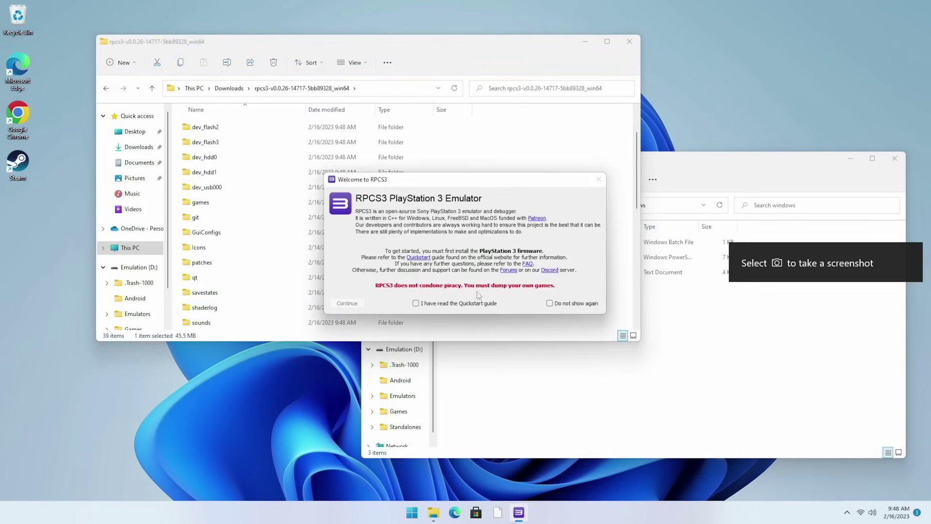
click(415, 303)
click(550, 303)
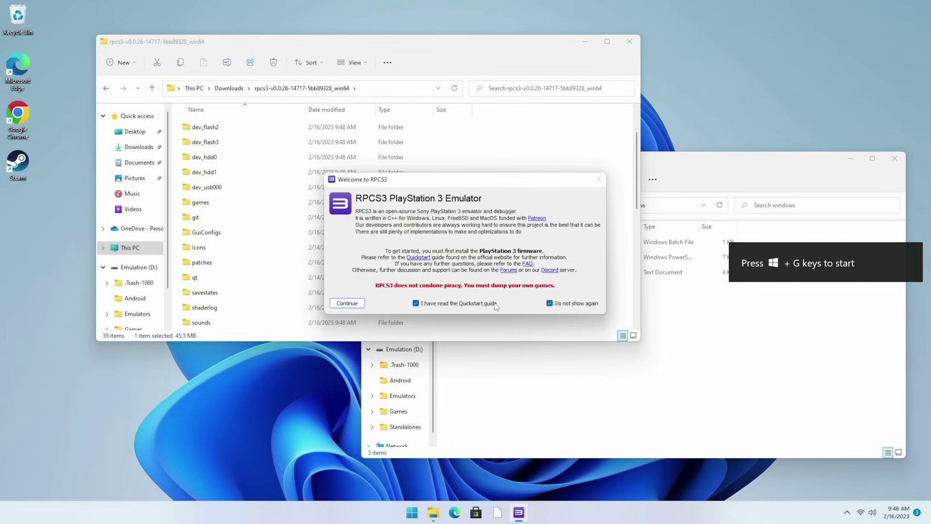
click(348, 304)
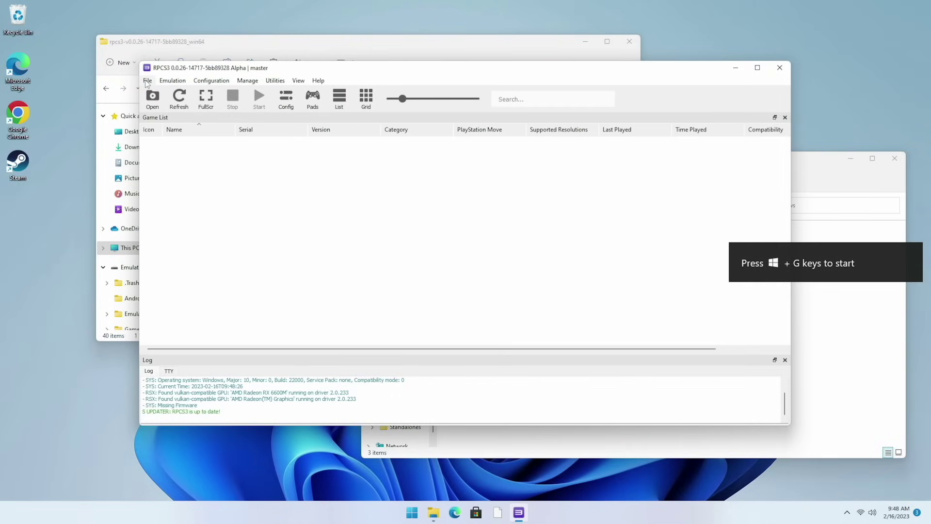
Install the PS3 firmware in RPCS3 from PS3UPDAT.PUP in Downloads and dismiss the completion message
click(147, 80)
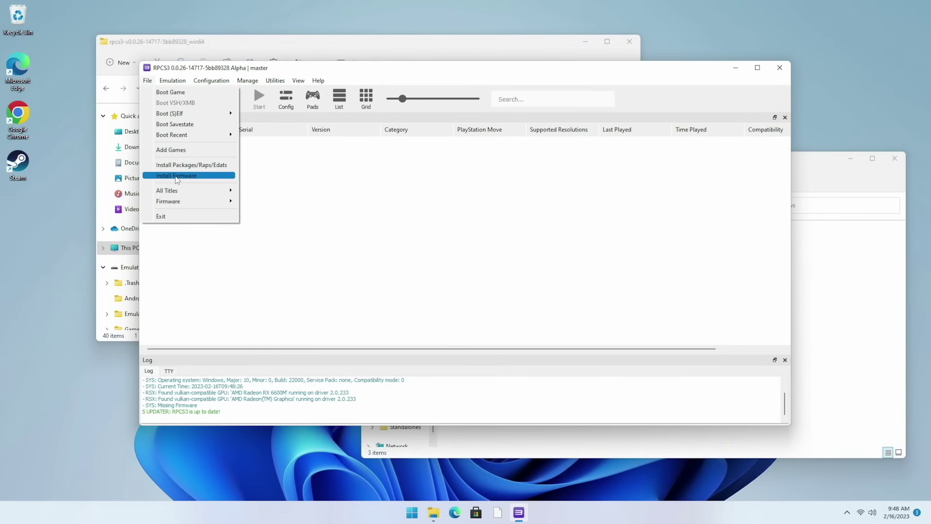
click(177, 177)
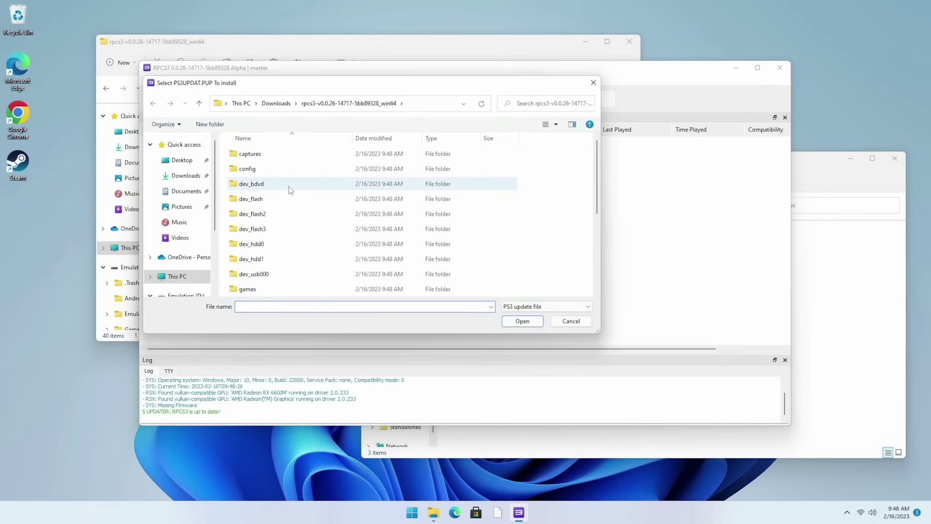
click(185, 176)
click(256, 168)
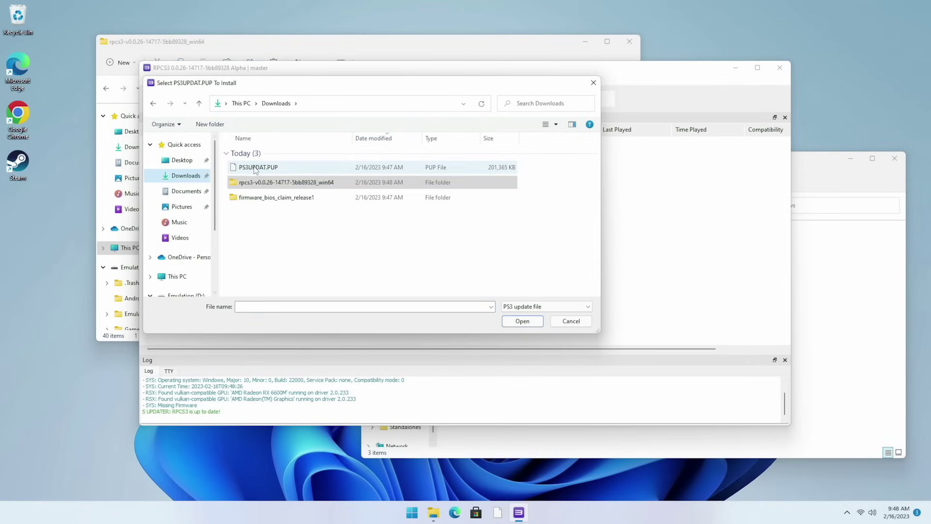
click(522, 323)
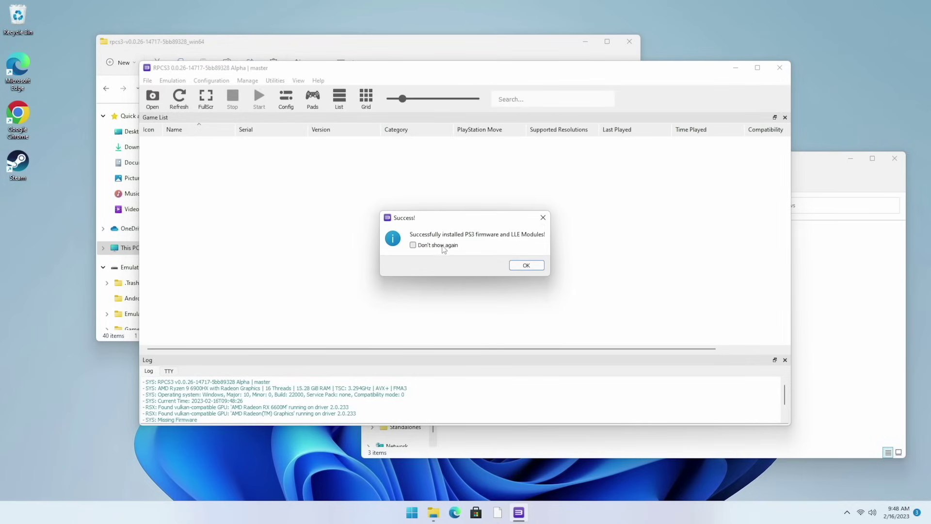
click(526, 265)
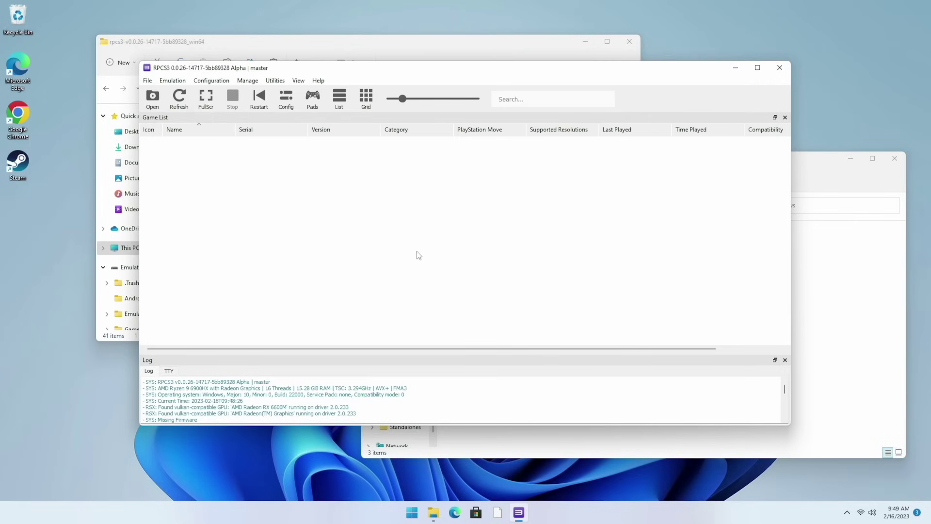
Close RPCS3 and bring the BIOS claim tool's windows folder in front of the RPCS3 program folder
click(779, 67)
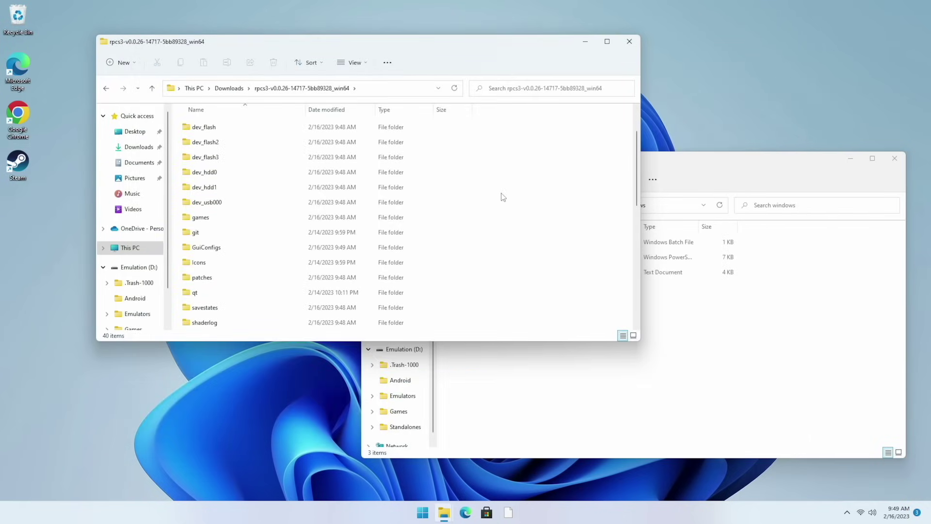
scroll(515, 230, down, 8)
click(737, 324)
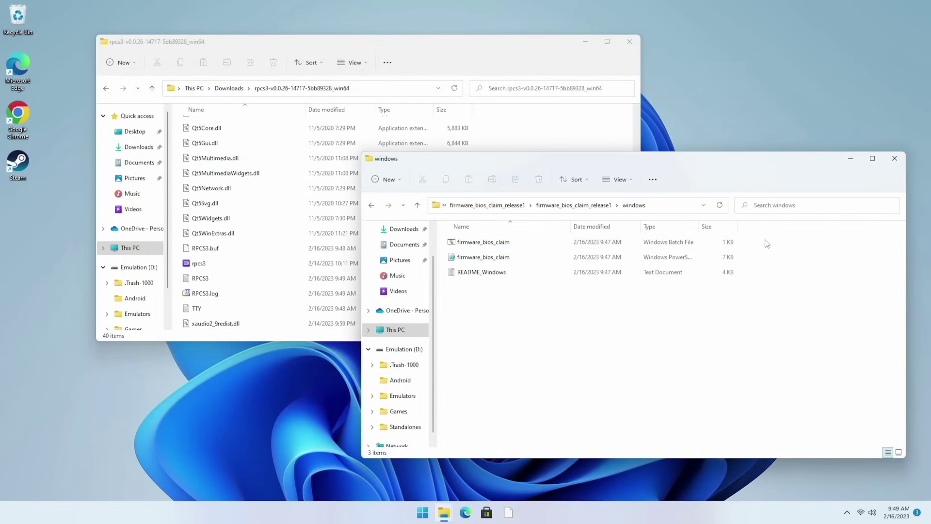
Move both firmware_bios_claim files (batch file and PowerShell script) from the windows folder into the rpcs3-v0.0.26-14717 program folder
drag(767, 239, 543, 264)
drag(509, 162, 688, 168)
drag(669, 250, 504, 212)
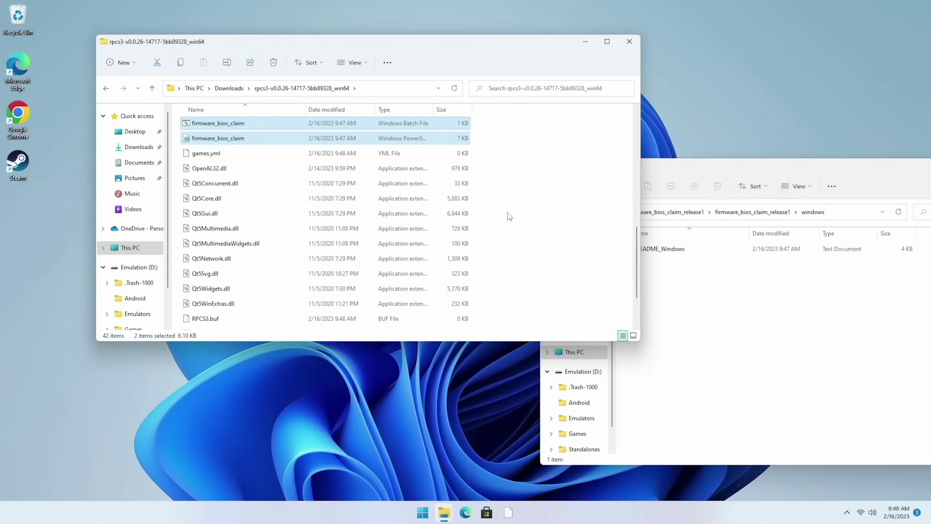
click(509, 217)
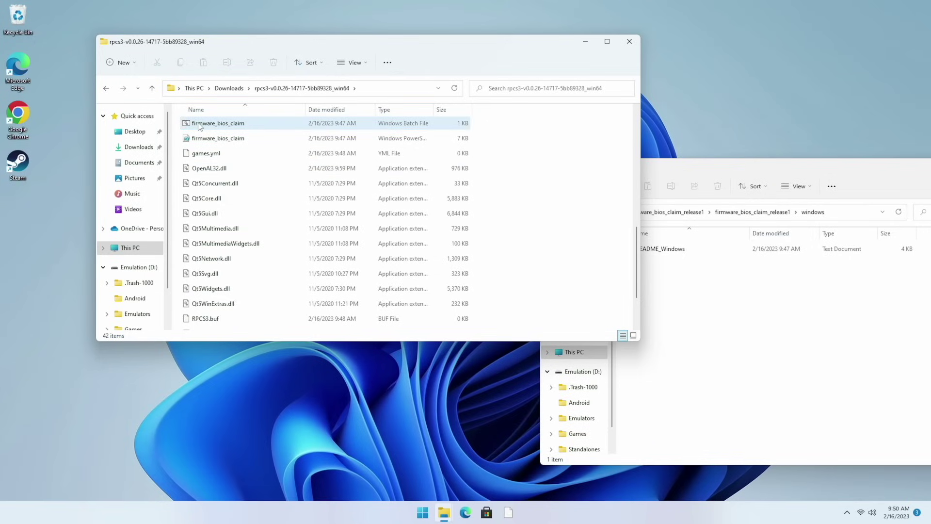
Run the firmware_bios_claim batch file, allowing it past Windows SmartScreen, and close its console after the BIOS extraction
double_click(223, 125)
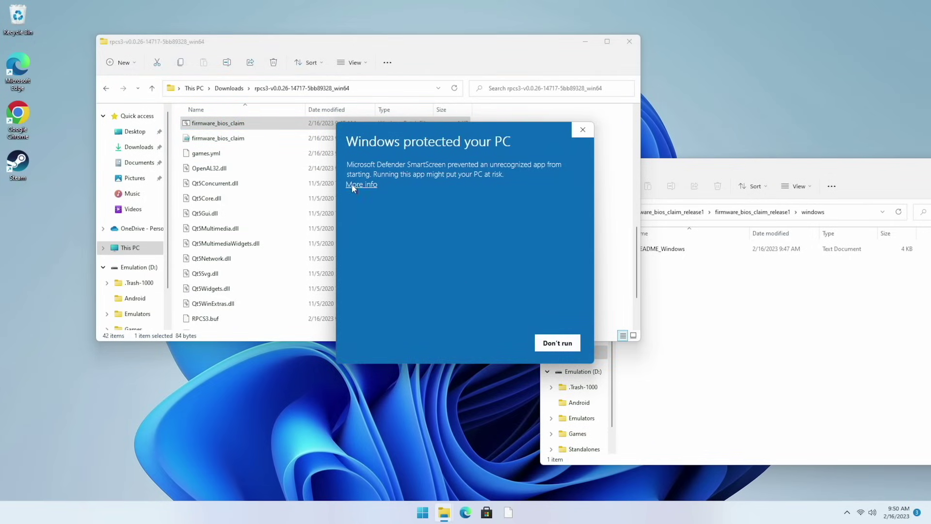
click(354, 186)
click(491, 342)
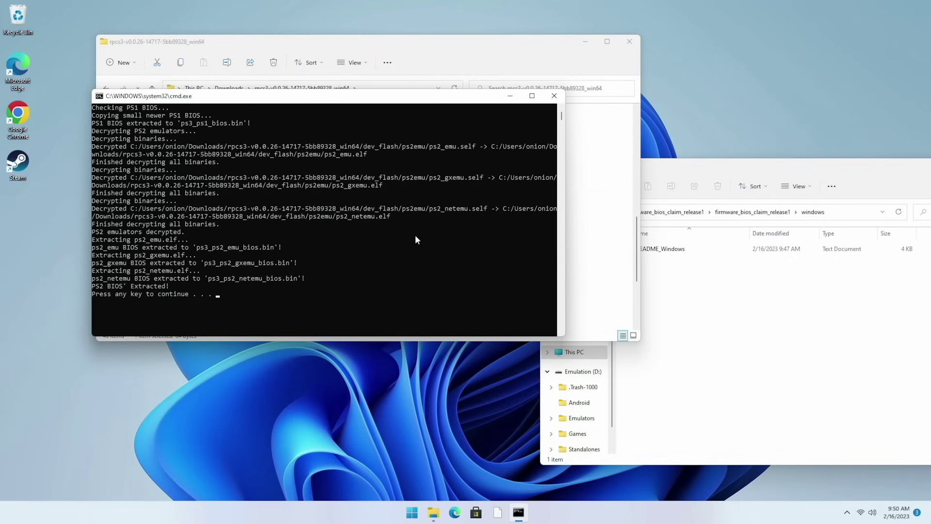
key(Return)
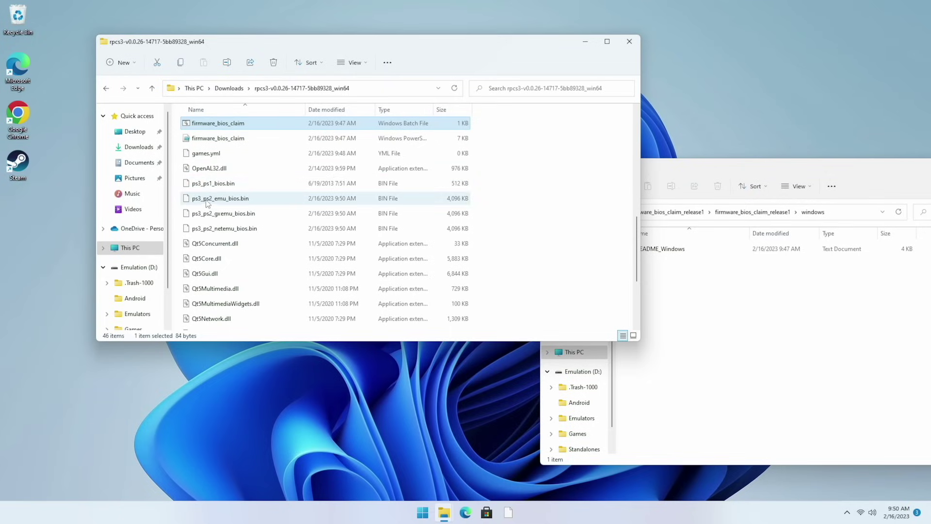
Move ps3_ps1_bios.bin and ps3_ps2_emu_bios.bin from the RPCS3 folder to the desktop
drag(497, 183, 420, 206)
click(677, 167)
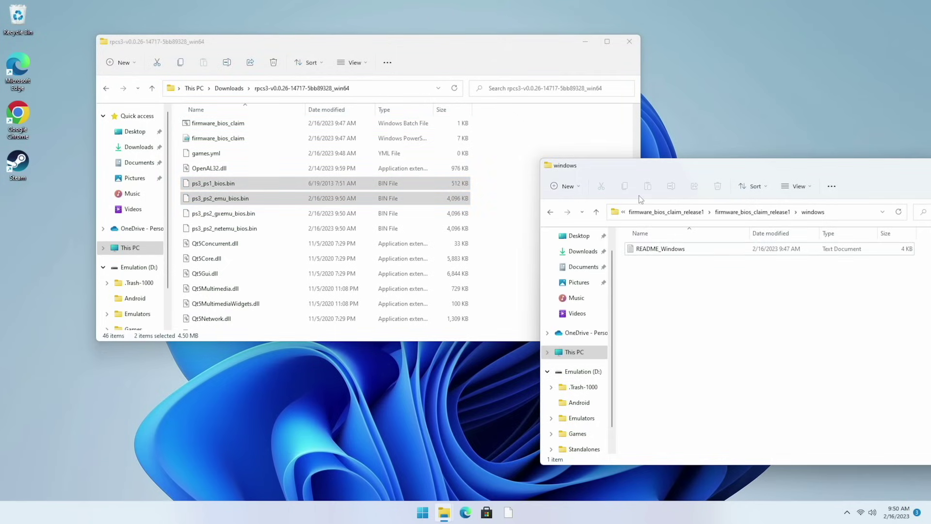
drag(193, 187, 29, 228)
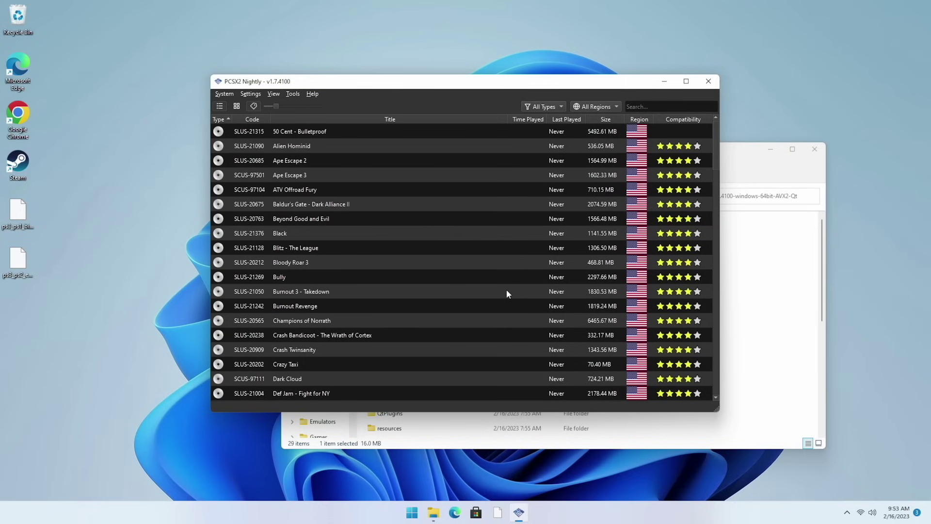
Switch to PCSX2, try to start Alien Hominid without a BIOS configured, and dismiss the dialog
double_click(295, 146)
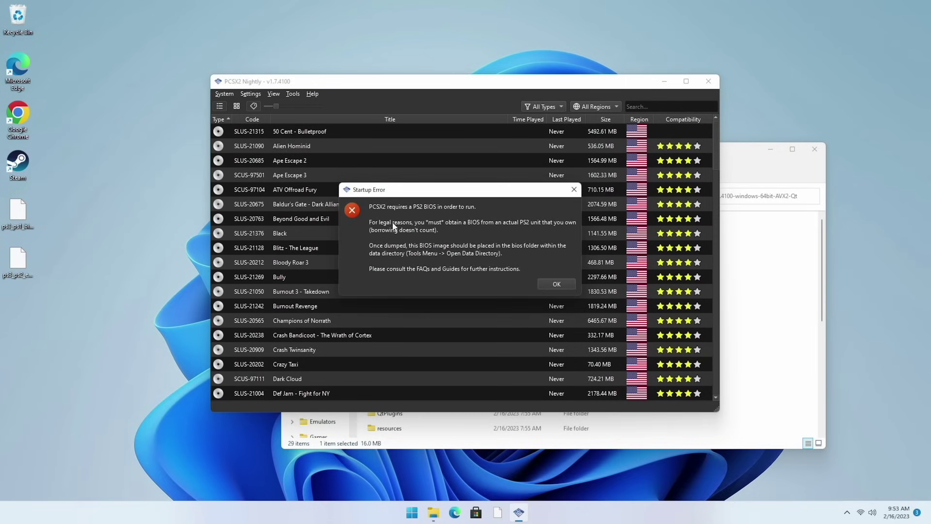
click(556, 285)
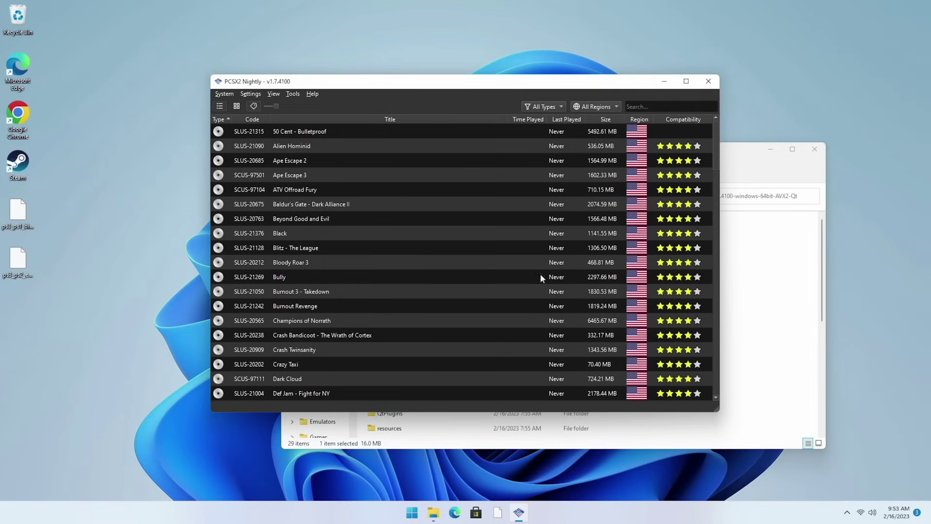
Set the PCSX2 BIOS directory to the Desktop folder, select ps3_ps2_emu_bios.bin as the BIOS, and close the settings
click(251, 94)
click(257, 127)
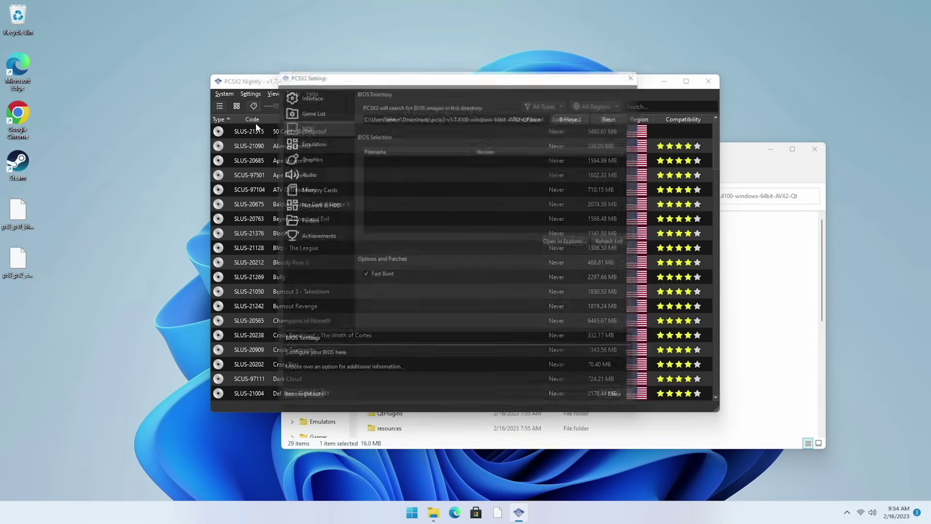
click(582, 111)
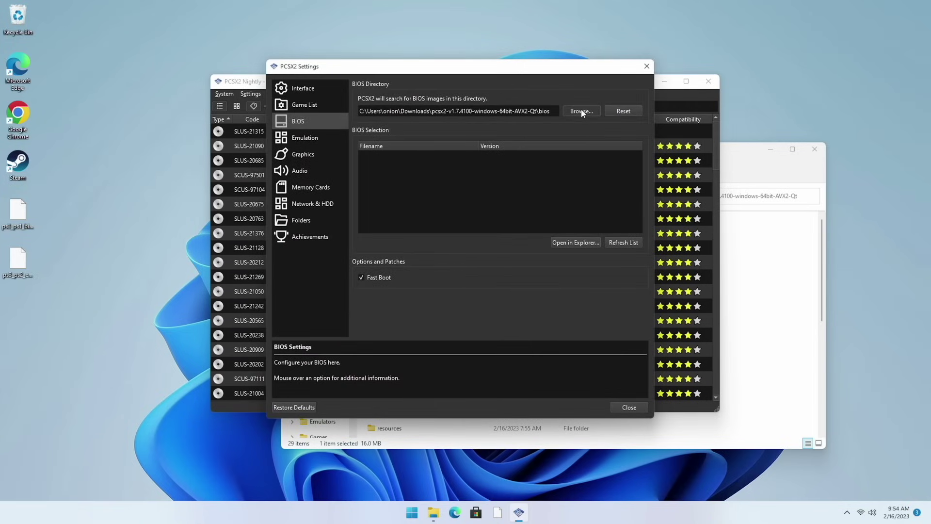
click(308, 140)
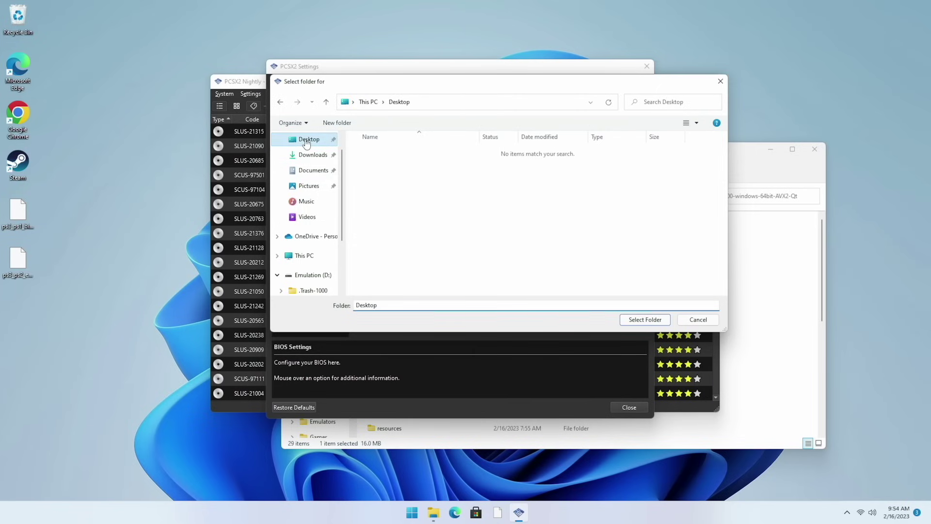
click(644, 320)
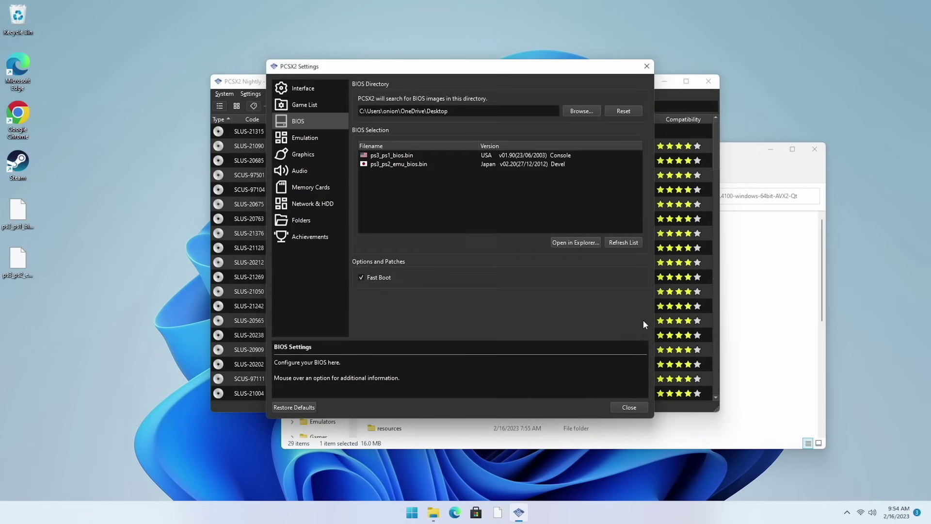
click(417, 165)
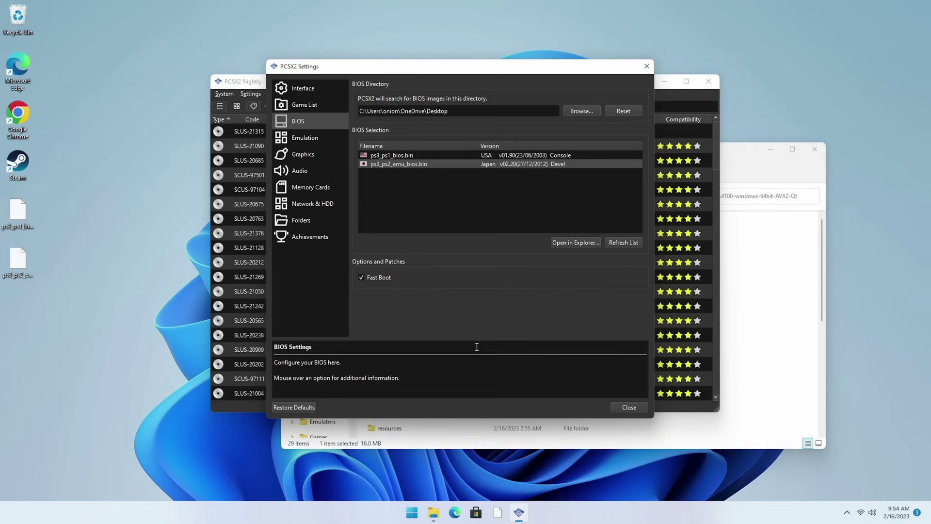
mouse_move(356, 275)
click(633, 409)
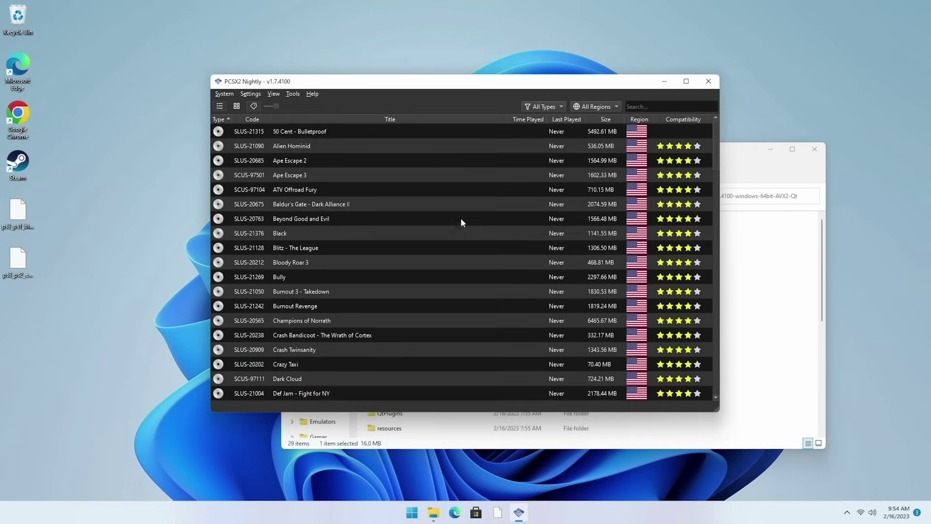
Test the PS2 BIOS by starting Alien Hominid, exiting it, and launching Burnout Revenge
double_click(307, 147)
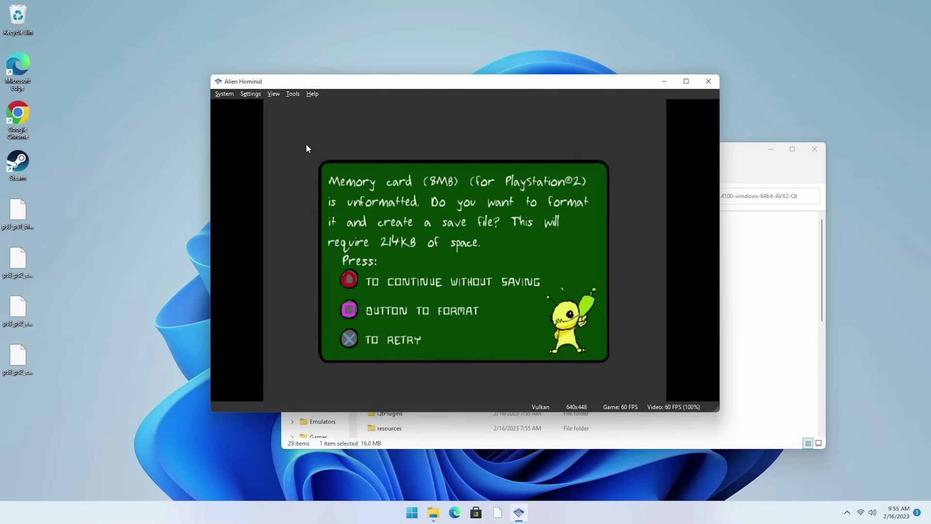
key(Escape)
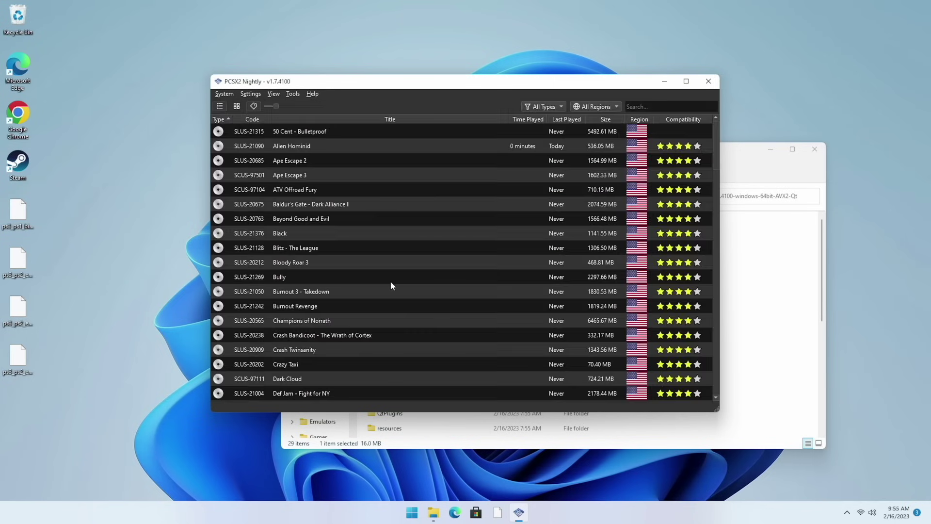
double_click(317, 309)
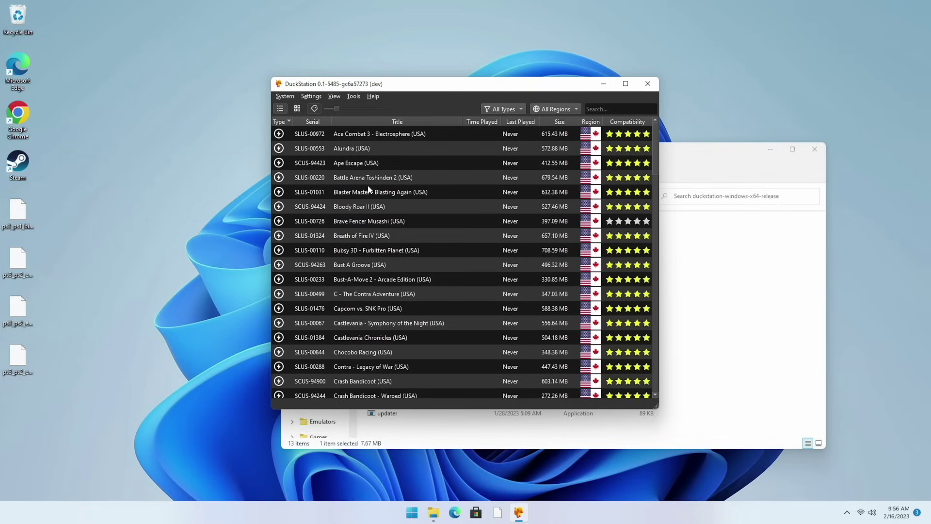
Switch to DuckStation and set its BIOS directory to the Desktop folder
click(310, 96)
click(312, 134)
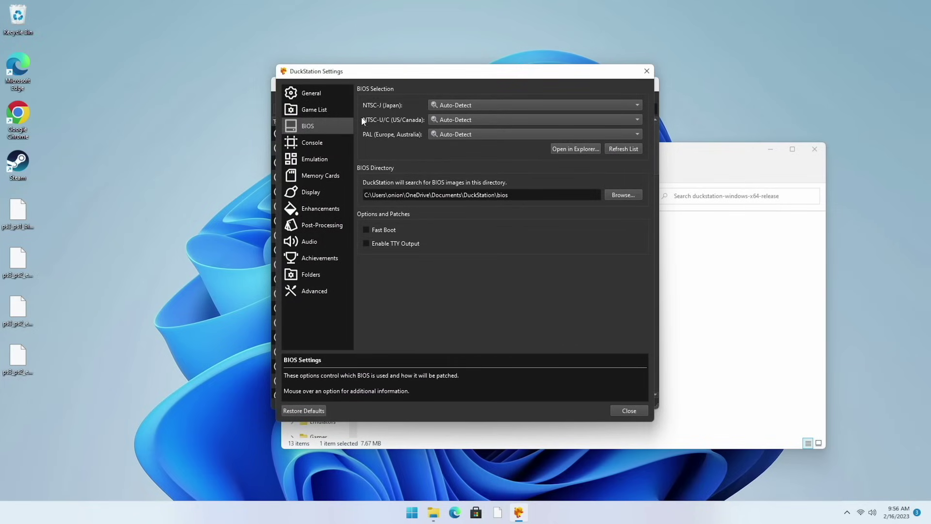
click(619, 197)
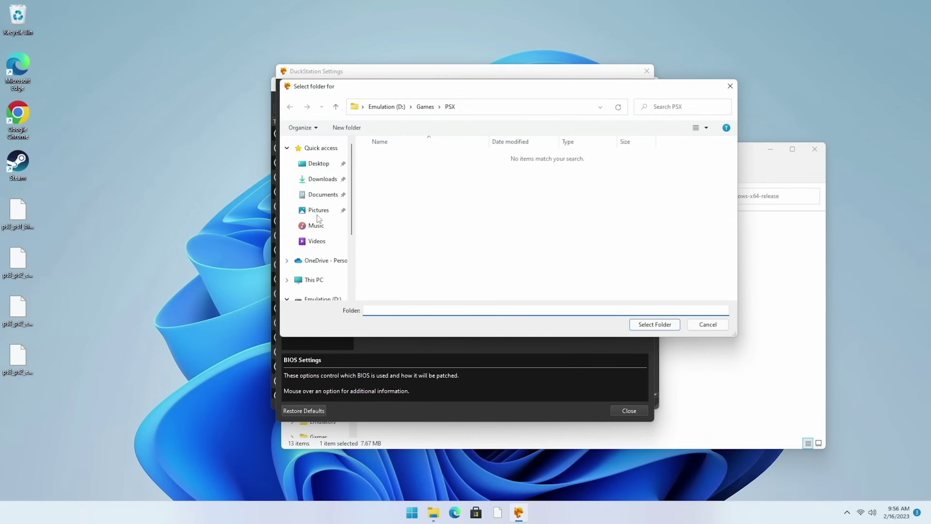
click(319, 164)
click(646, 323)
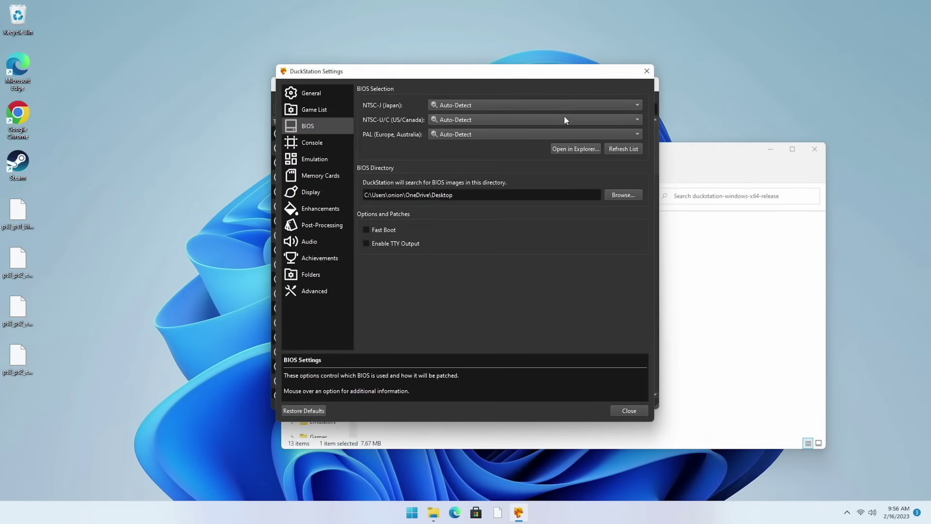
Assign PS3 (v5.0 06-23-03 A) (ps3_ps1_bios.bin) to the NTSC-U/C, NTSC-J and PAL regions, enable Fast Boot, and close the settings
click(565, 119)
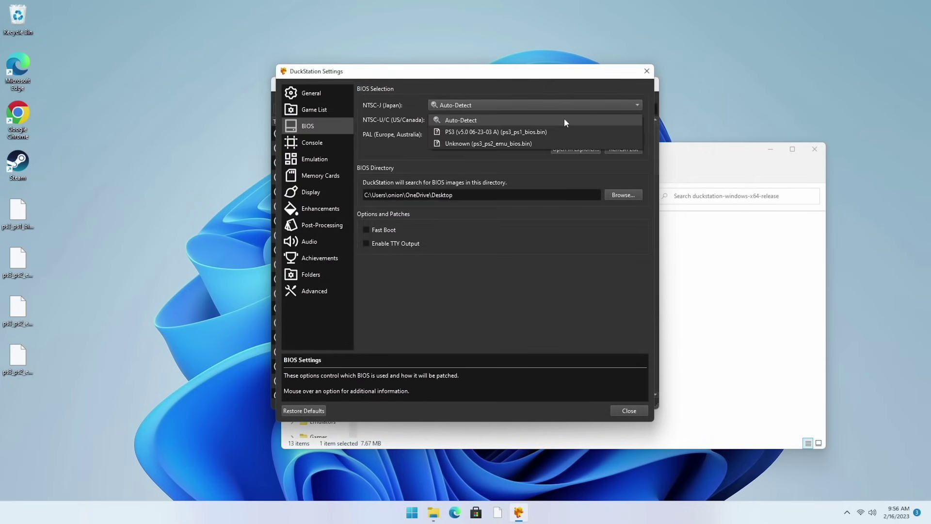
click(472, 132)
click(473, 105)
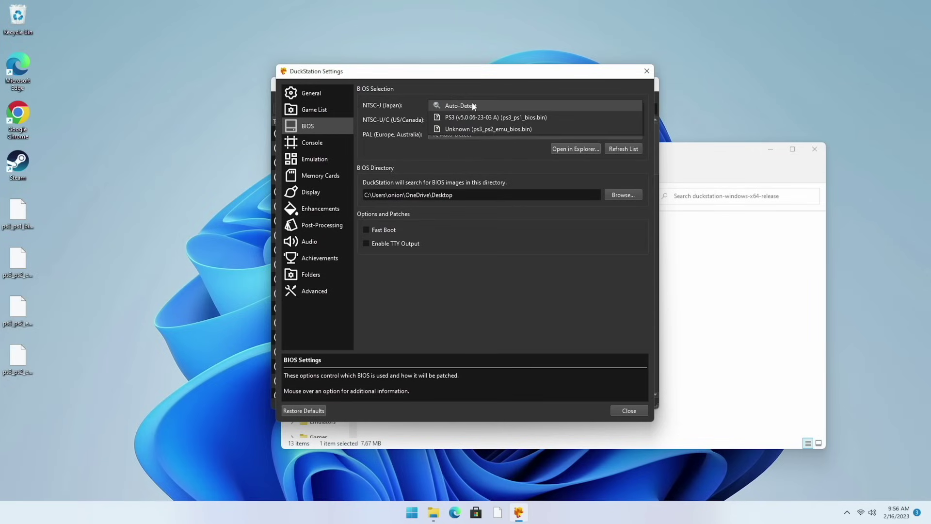
click(465, 116)
click(461, 137)
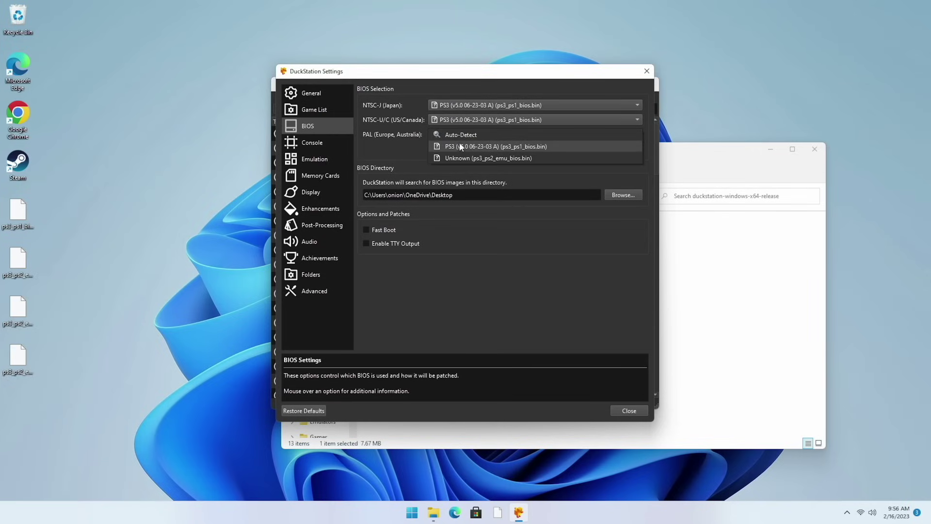
click(459, 144)
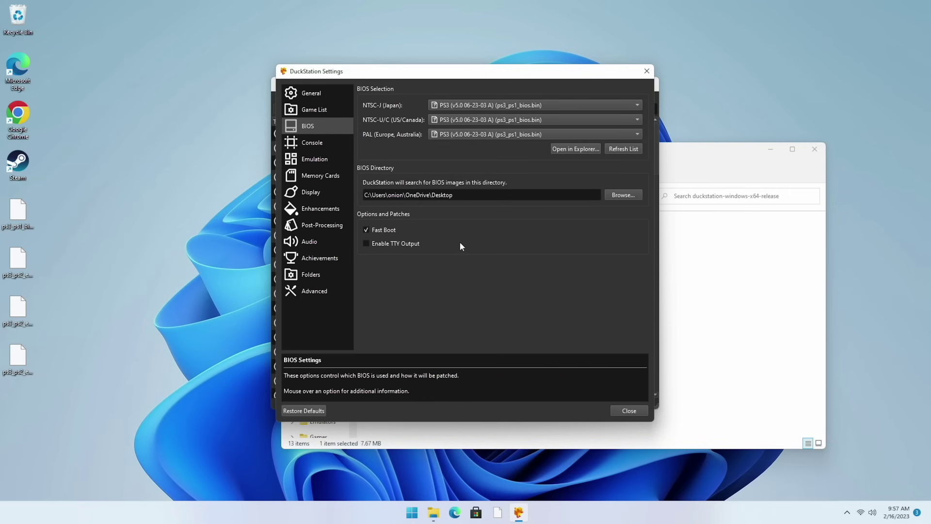
click(630, 411)
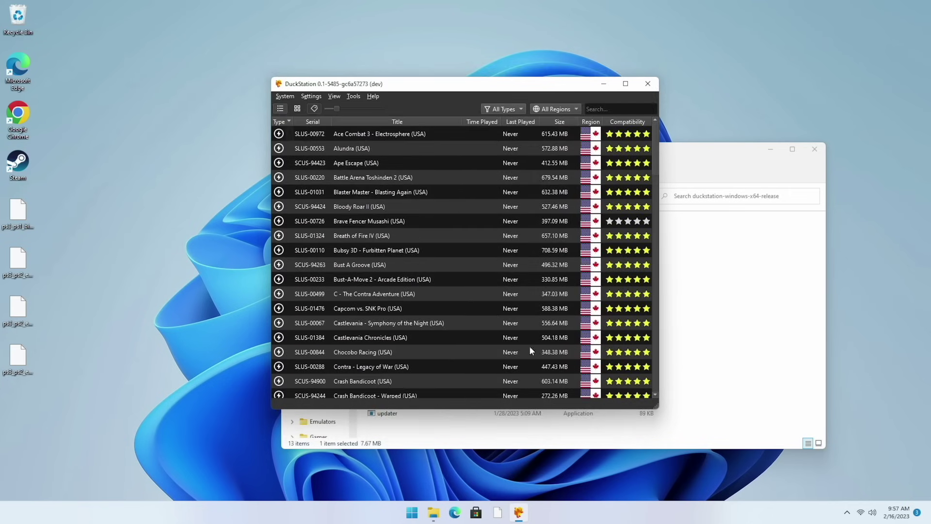
Launch Breath of Fire IV (USA) from the DuckStation game list to test the PS1 BIOS
click(355, 237)
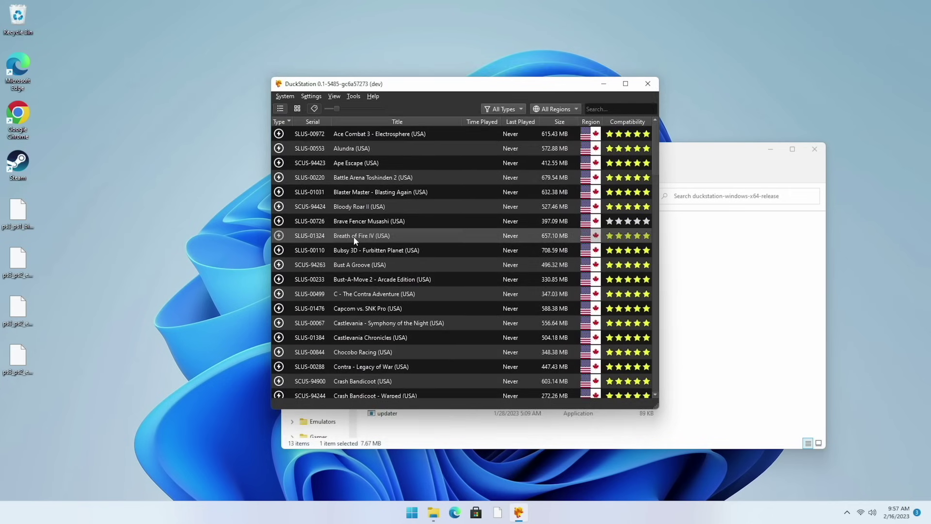
double_click(354, 237)
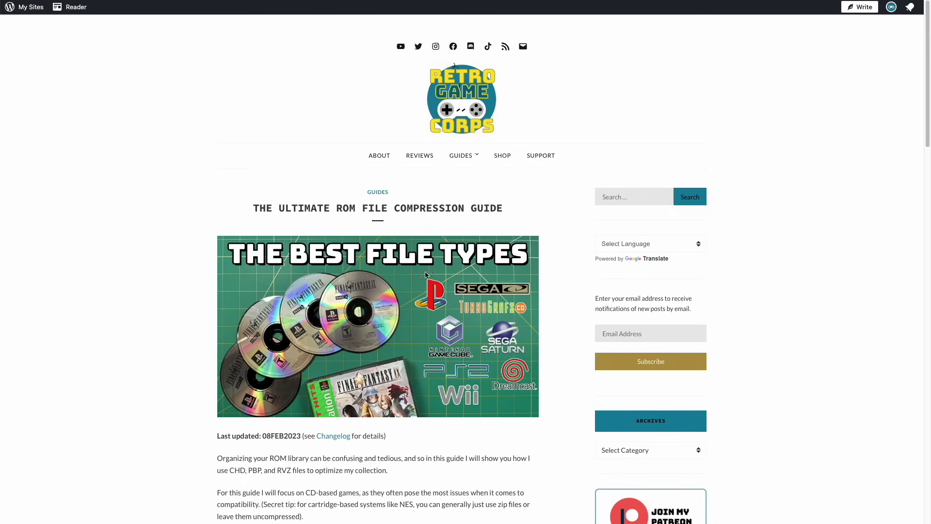
Go to the CHD files section of the Ultimate ROM File Compression Guide on the Retro Game Corps website
scroll(134, 340, down, 5)
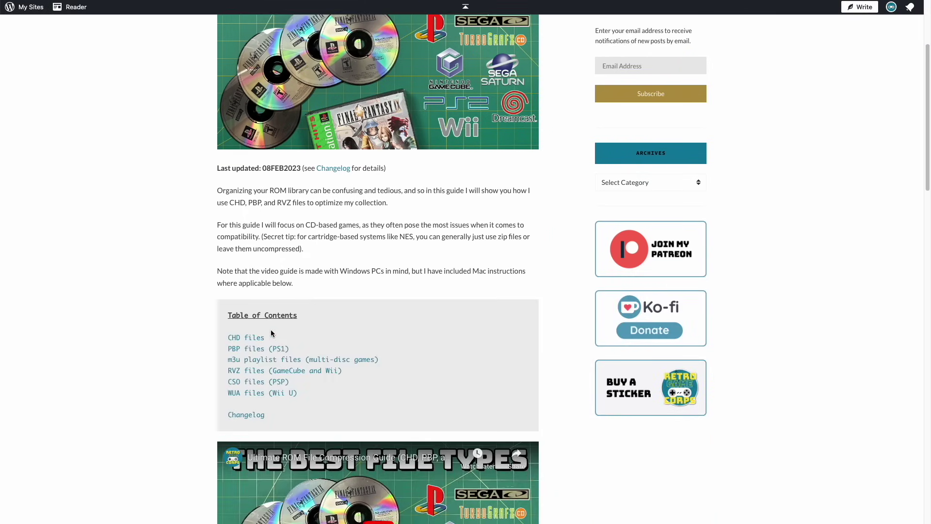
click(245, 340)
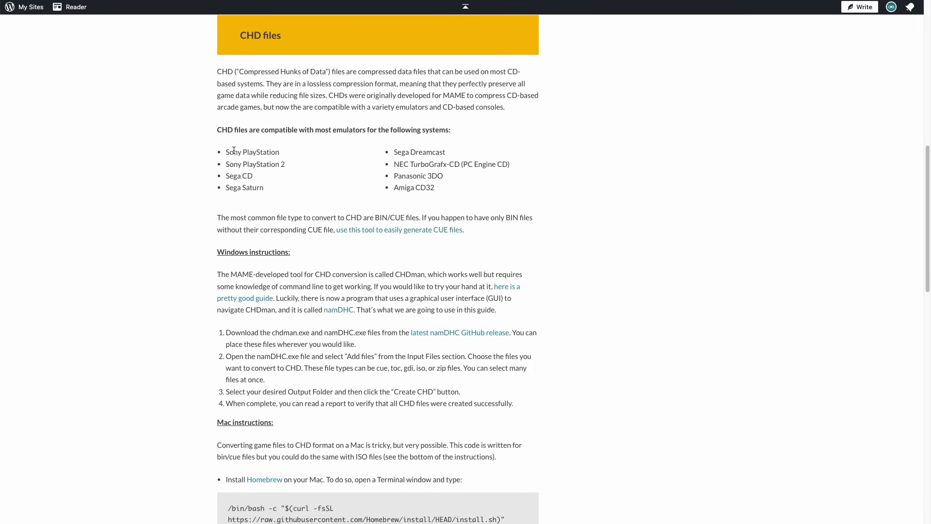